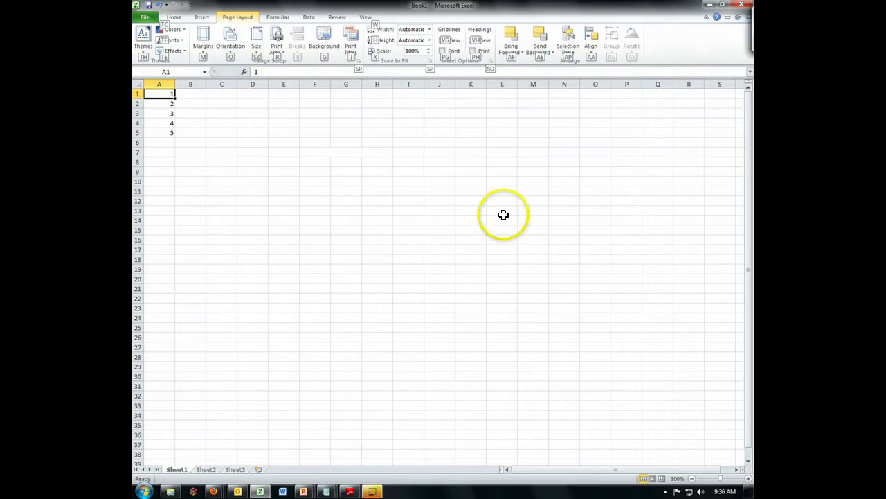
Examine the sample data set in cells A1:A5
{"action": "left_click", "coordinate": [169, 103]}
{"action": "left_click_drag", "start_coordinate": [170, 93], "coordinate": [168, 133]}
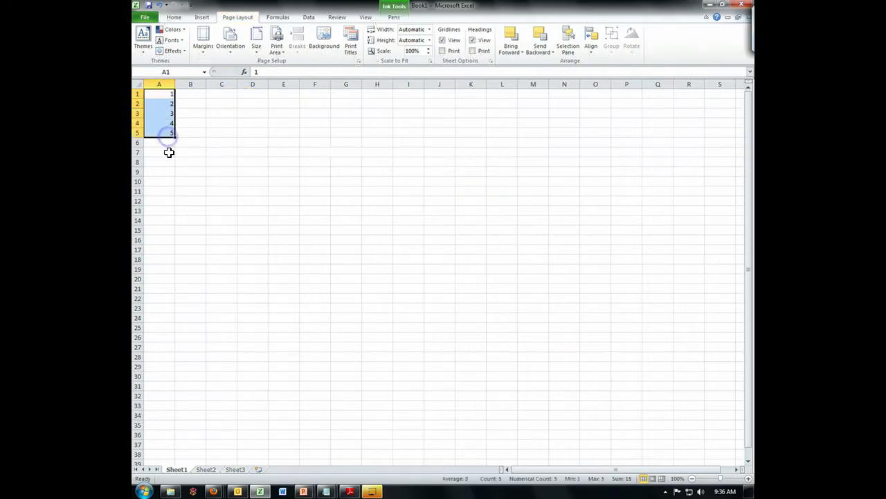
{"action": "left_click", "coordinate": [187, 113]}
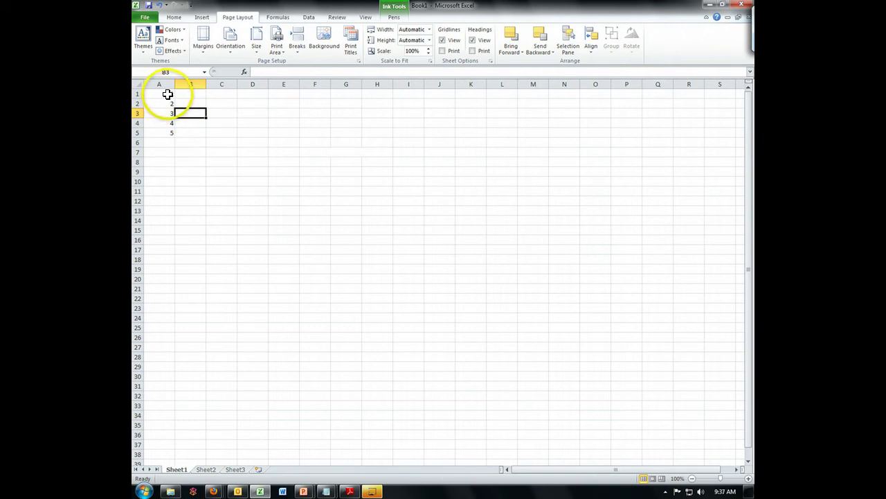
{"action": "left_click_drag", "start_coordinate": [167, 93], "coordinate": [173, 143]}
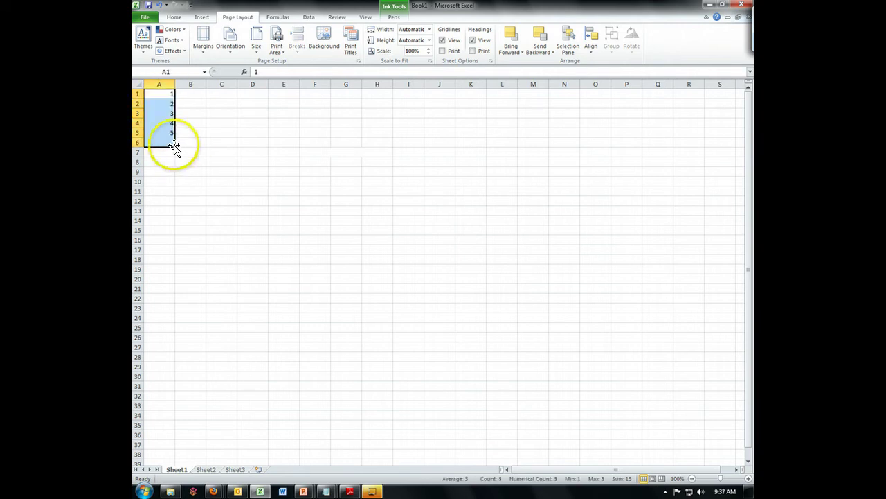
{"action": "left_click", "coordinate": [168, 93]}
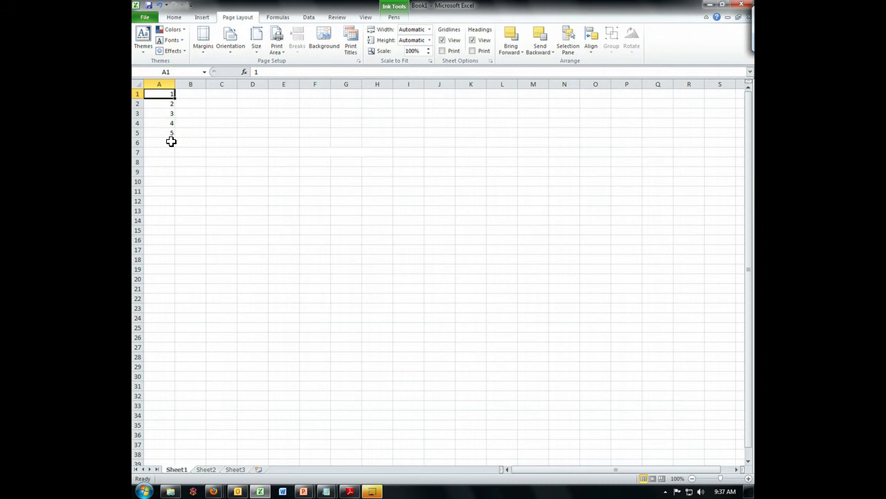
{"action": "left_click", "coordinate": [218, 112]}
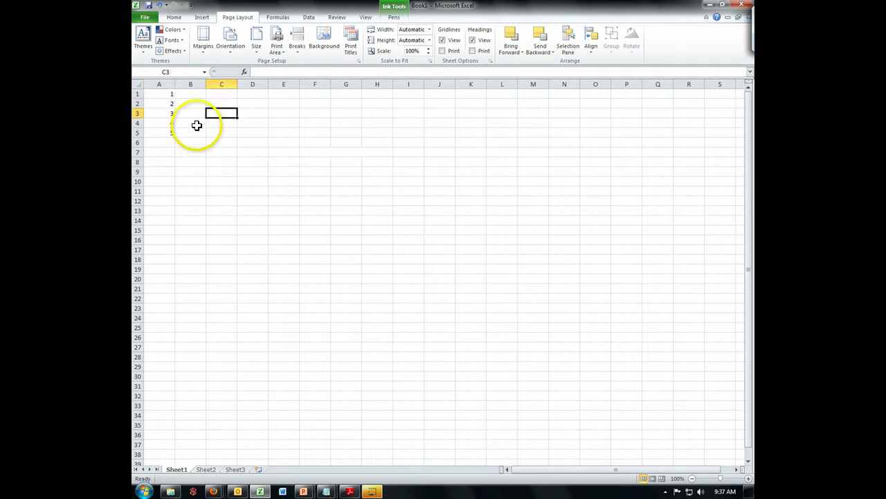
{"action": "left_click", "coordinate": [194, 113]}
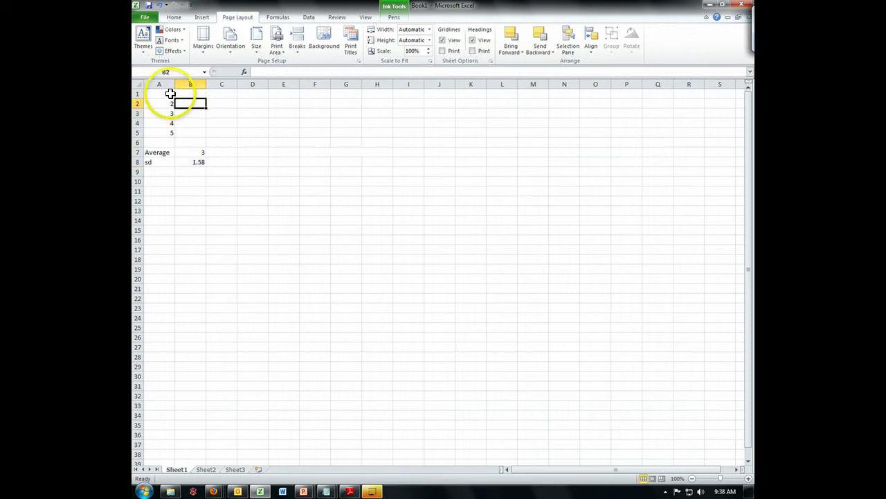
{"action": "left_click_drag", "start_coordinate": [167, 93], "coordinate": [167, 134]}
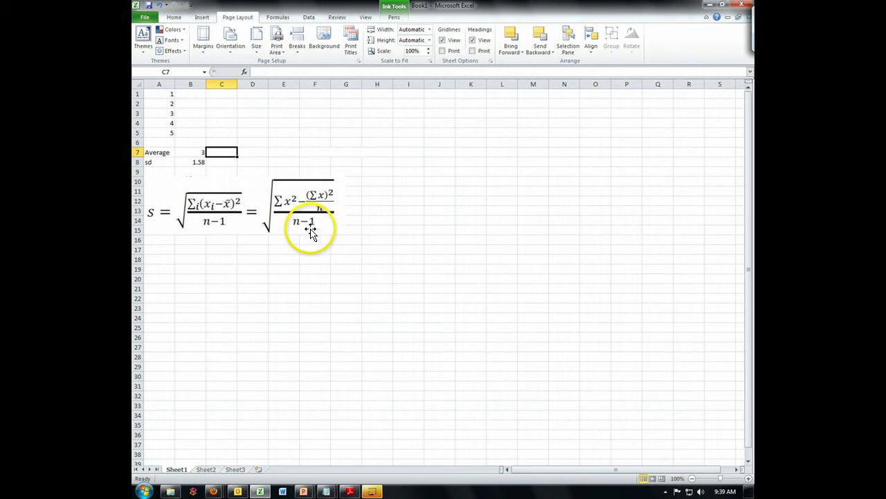
Inspect the average formula in B7 and the source values in A1:A5 that it uses
{"action": "left_click", "coordinate": [200, 153]}
{"action": "left_click", "coordinate": [200, 153]}
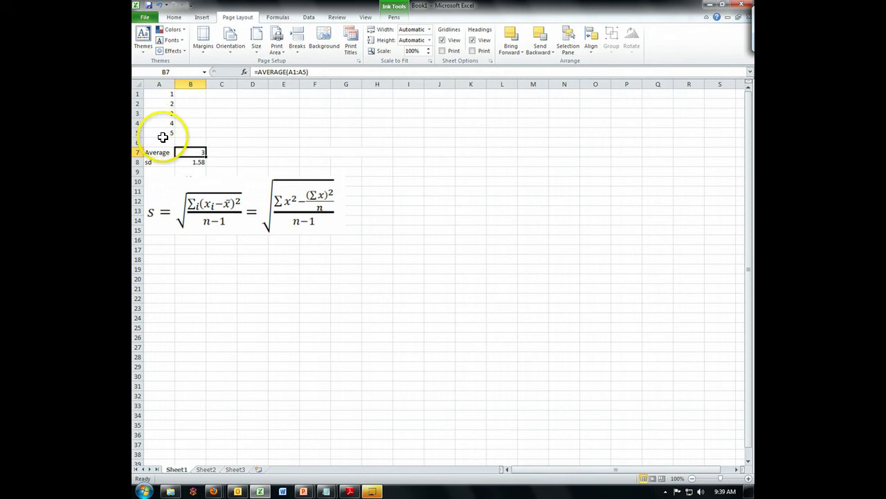
{"action": "left_click_drag", "start_coordinate": [163, 136], "coordinate": [166, 94]}
{"action": "left_click_drag", "start_coordinate": [168, 132], "coordinate": [173, 90]}
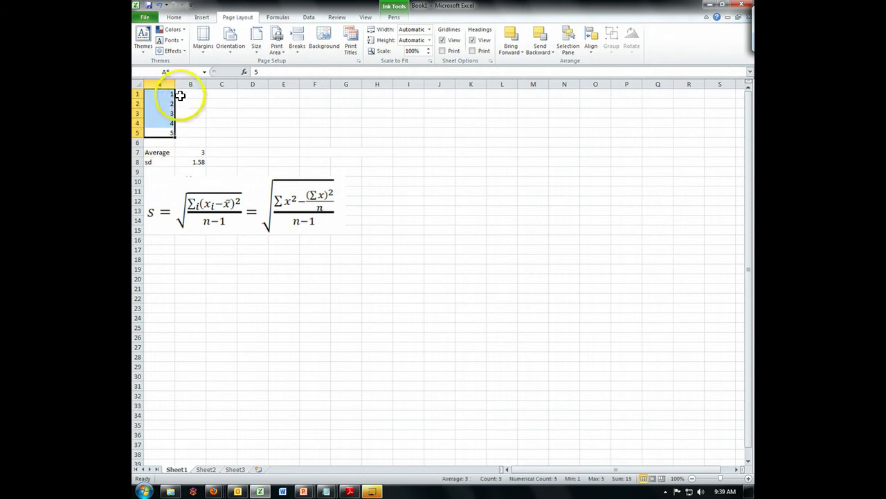
{"action": "left_click", "coordinate": [199, 153]}
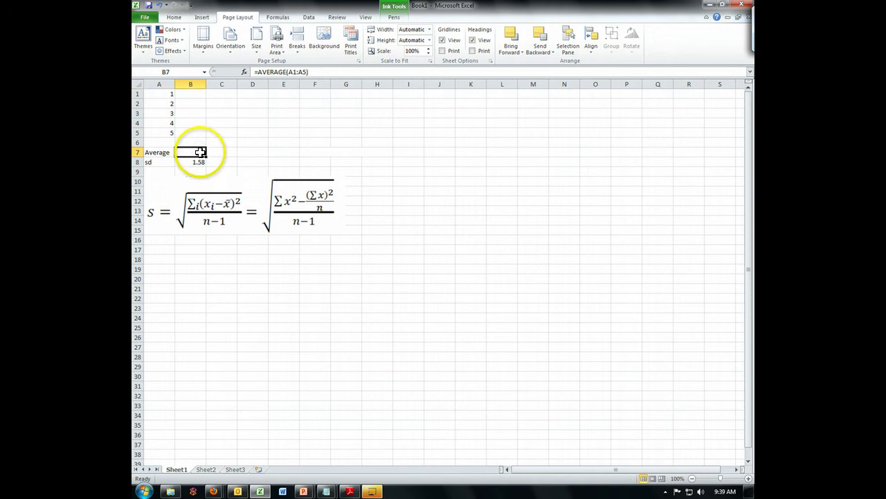
Enter a second data set of 2, 2, 4, 4 and 3 in cells C1:C5
{"action": "left_click", "coordinate": [223, 96]}
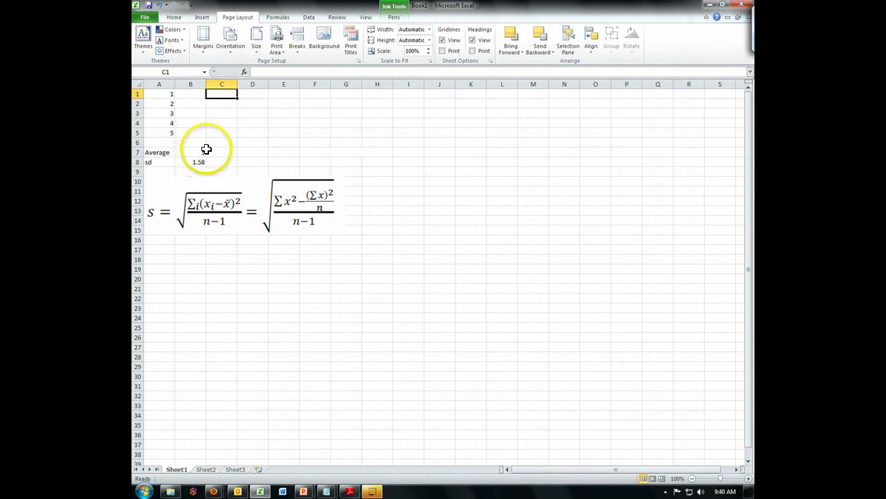
{"action": "left_click", "coordinate": [220, 99]}
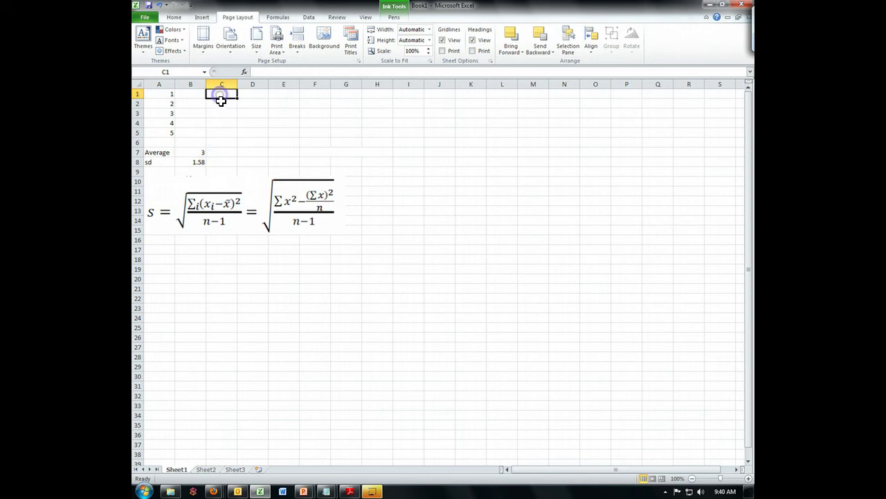
{"action": "type", "text": "2"}
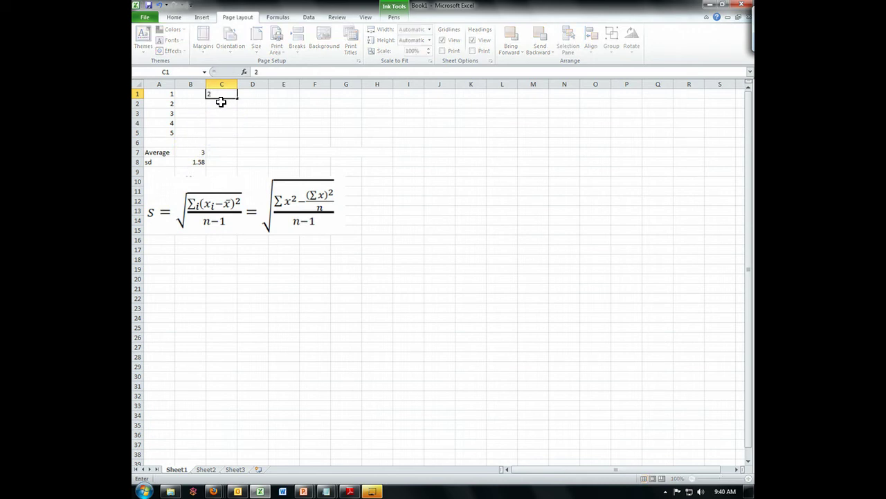
{"action": "key", "text": "Return"}
{"action": "type", "text": "2"}
{"action": "key", "text": "Return"}
{"action": "type", "text": "4"}
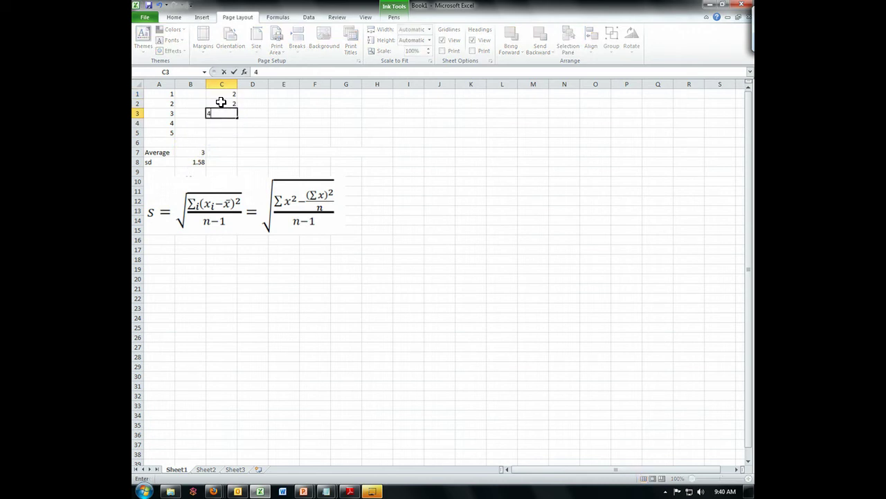
{"action": "key", "text": "Return"}
{"action": "type", "text": "4"}
{"action": "key", "text": "Return"}
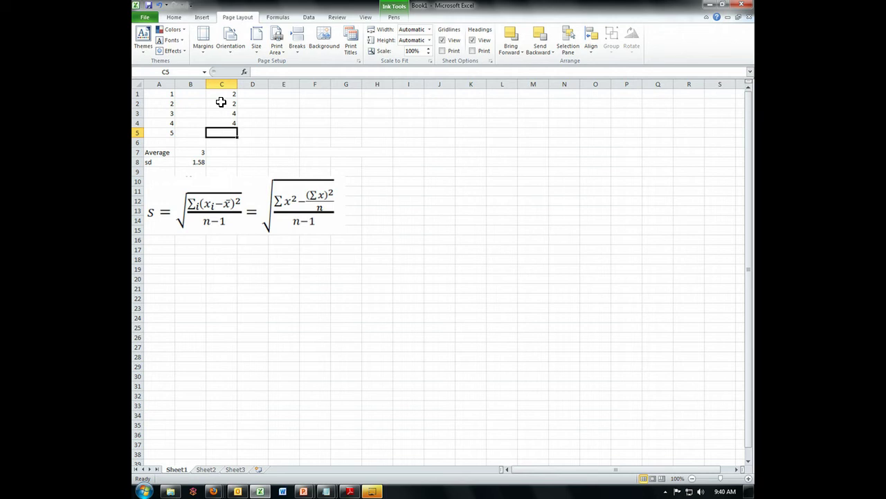
{"action": "type", "text": "3"}
{"action": "key", "text": "Return"}
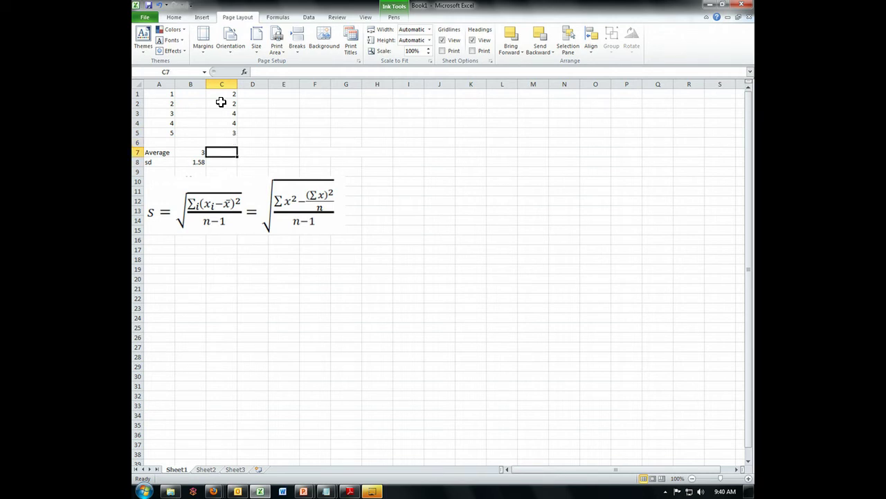
Copy the average formula from B7 into C7 and change its range to C1:C5
{"action": "key", "text": "Left"}
{"action": "key", "text": "ctrl+c"}
{"action": "key", "text": "Right"}
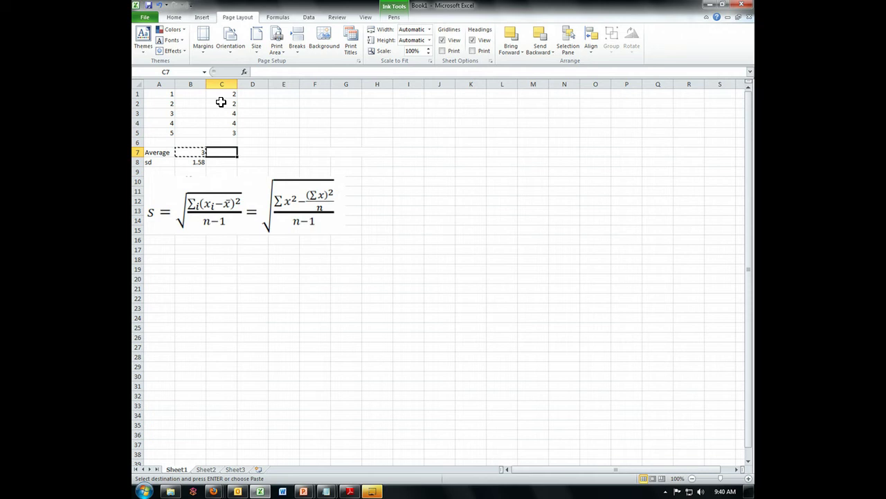
{"action": "key", "text": "ctrl+v"}
{"action": "key", "text": "Escape"}
{"action": "key", "text": "F2"}
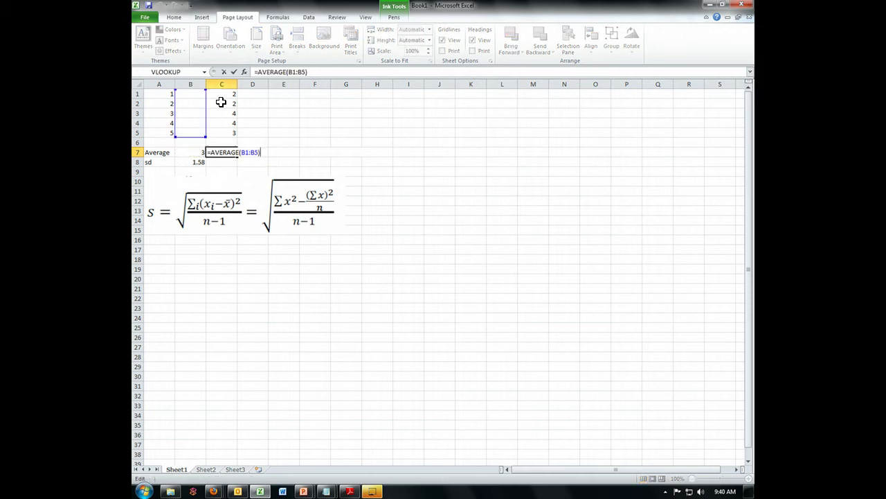
{"action": "left_click_drag", "start_coordinate": [207, 107], "coordinate": [221, 106]}
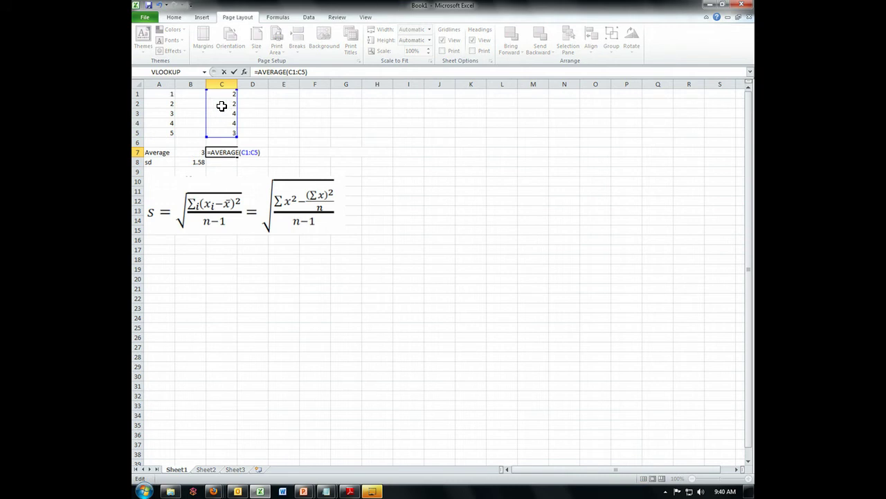
{"action": "key", "text": "Return"}
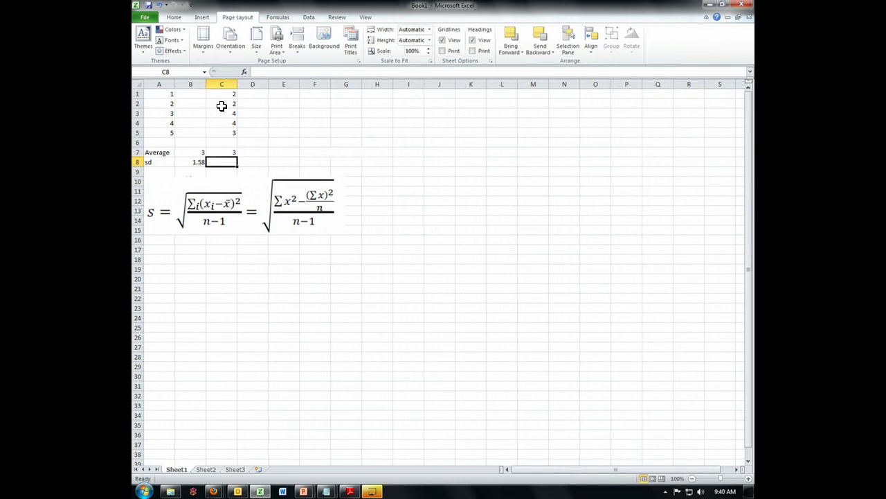
Calculate the standard deviation of C1:C5 in cell C8 with the STDEV function
{"action": "key", "text": "Left"}
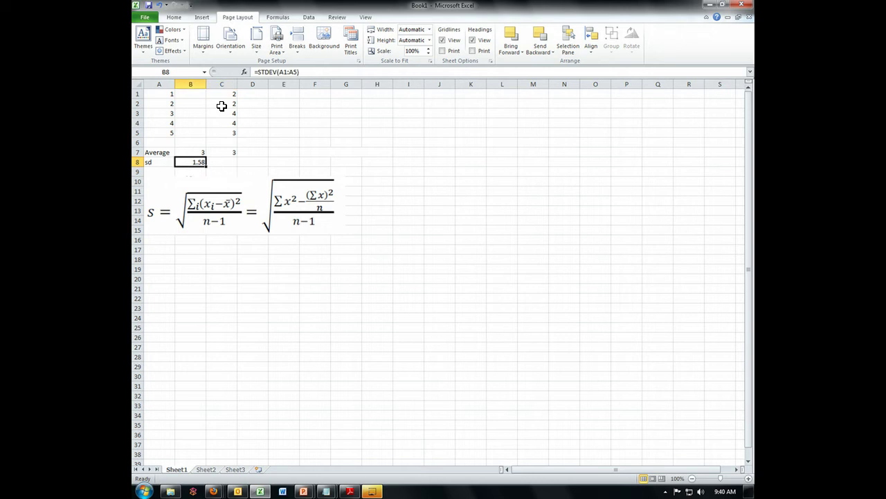
{"action": "key", "text": "Right"}
{"action": "type", "text": "="}
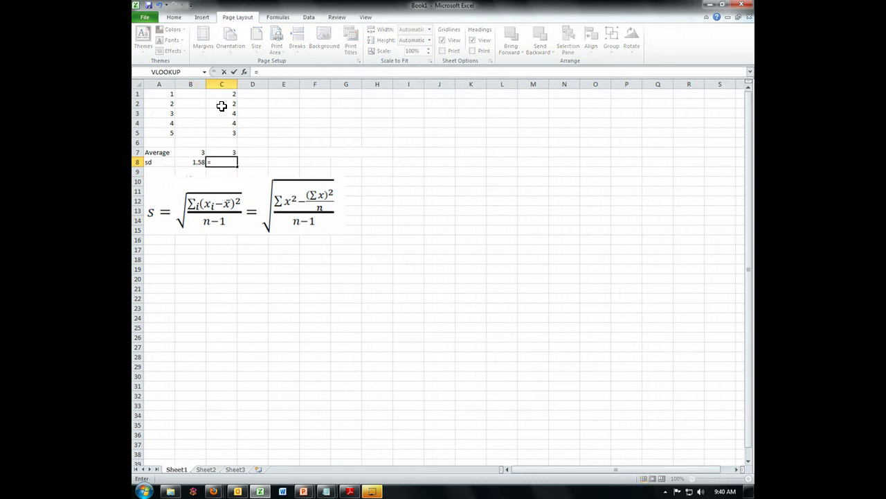
{"action": "type", "text": "STDE"}
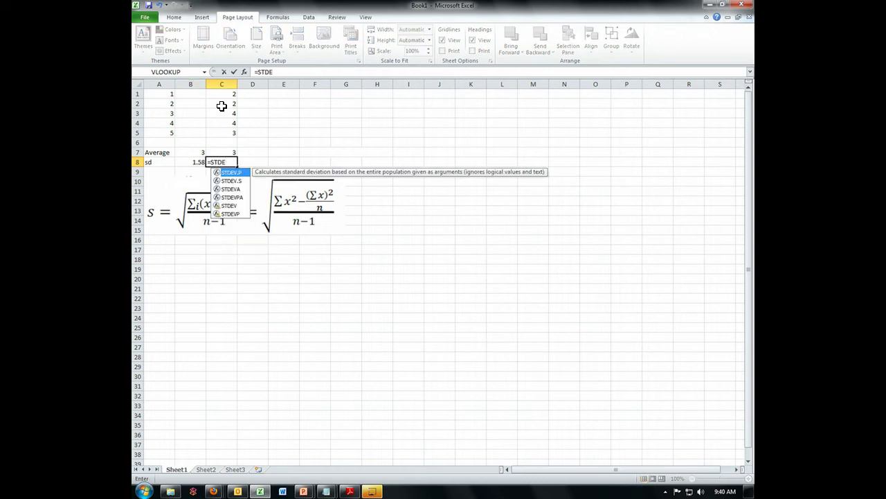
{"action": "type", "text": "V("}
{"action": "key", "text": "Up"}
{"action": "key", "text": "Up"}
{"action": "key", "text": "Up"}
{"action": "key", "text": "shift+Up"}
{"action": "key", "text": "shift+Up"}
{"action": "key", "text": "shift+Up"}
{"action": "key", "text": "shift+Up"}
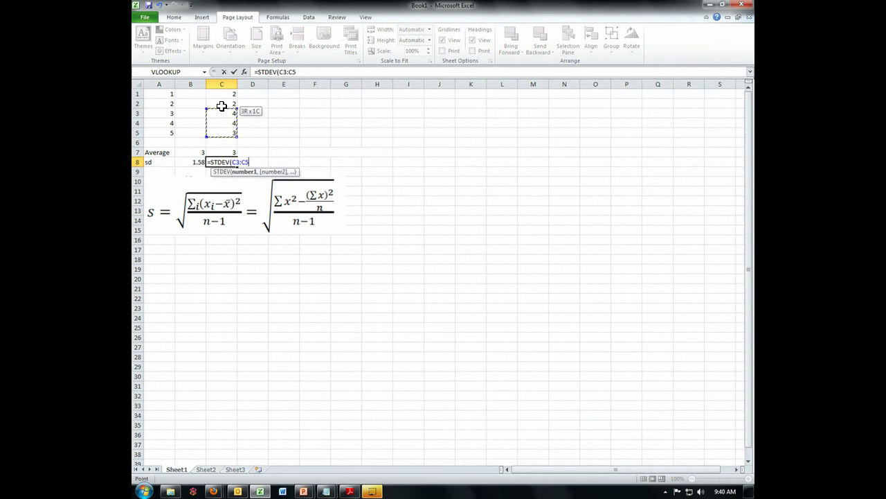
{"action": "key", "text": "Return"}
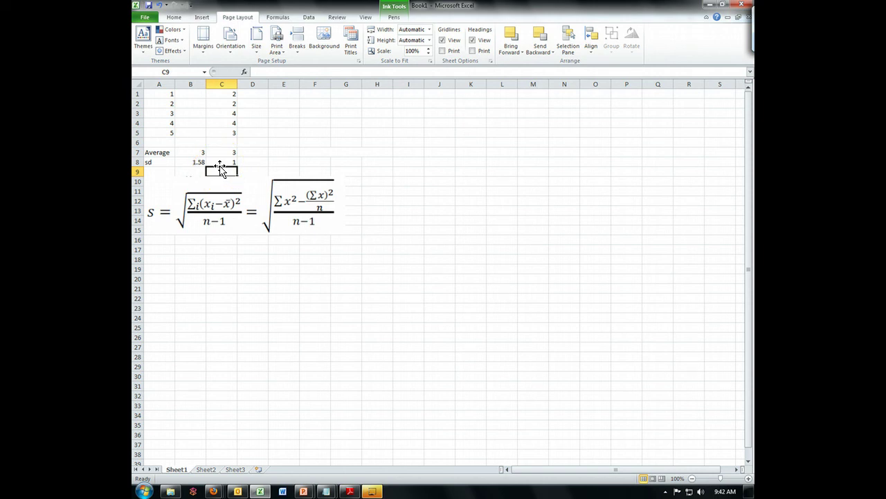
Switch to the reference PDF in Adobe Reader and mark degrees of freedom 8 and 10, plus 7 and 9, in the 95% F table
{"action": "key", "text": "alt+p"}
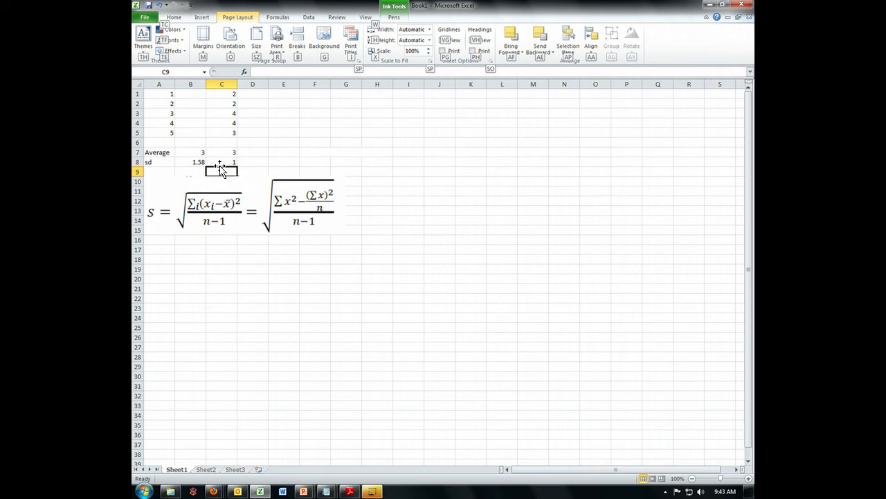
{"action": "key", "text": "alt+Tab"}
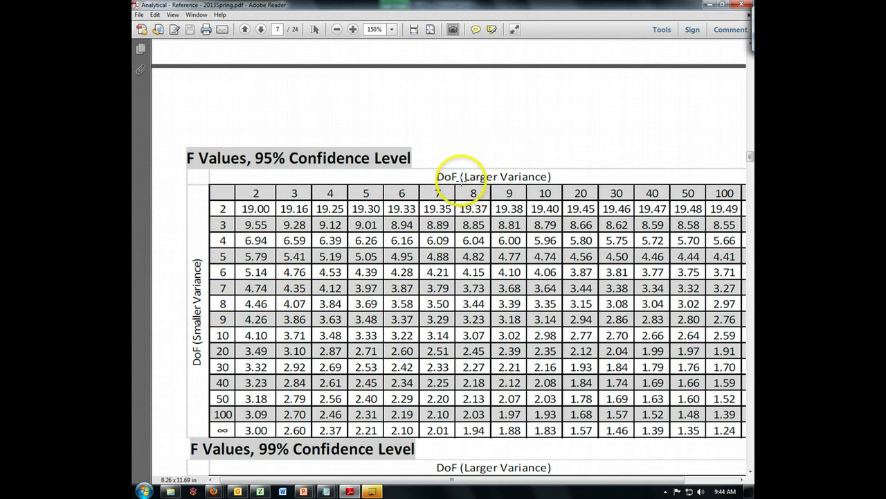
{"action": "left_click_drag", "start_coordinate": [460, 180], "coordinate": [494, 202]}
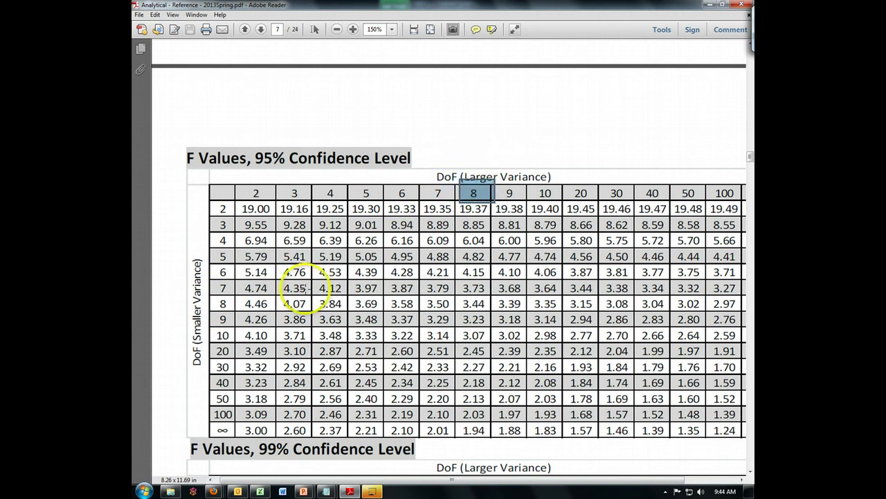
{"action": "left_click_drag", "start_coordinate": [213, 328], "coordinate": [234, 342]}
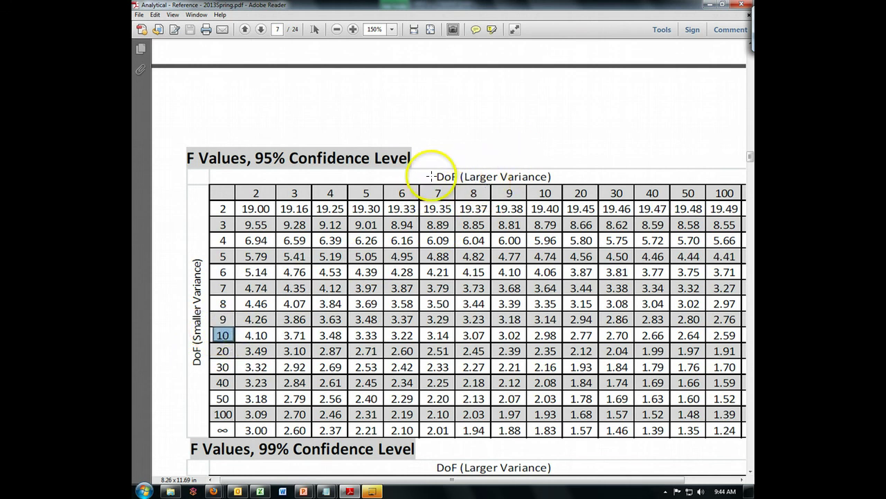
{"action": "left_click_drag", "start_coordinate": [423, 164], "coordinate": [455, 199]}
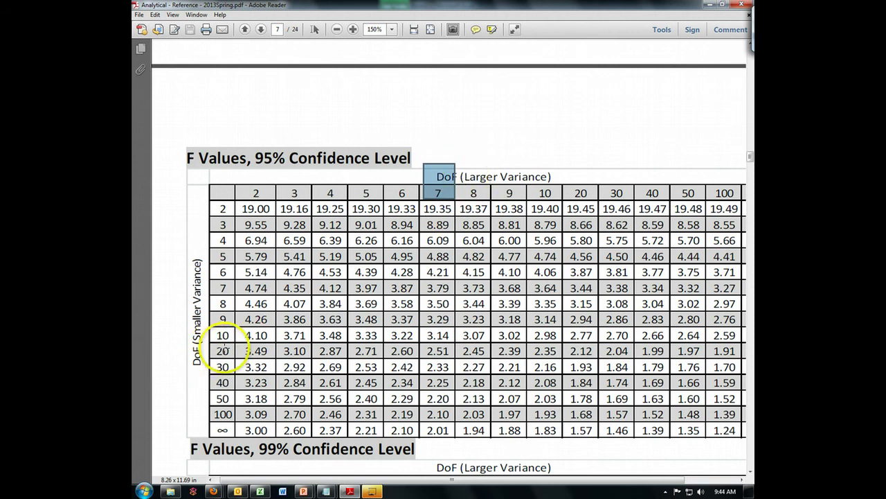
{"action": "left_click_drag", "start_coordinate": [211, 312], "coordinate": [234, 327]}
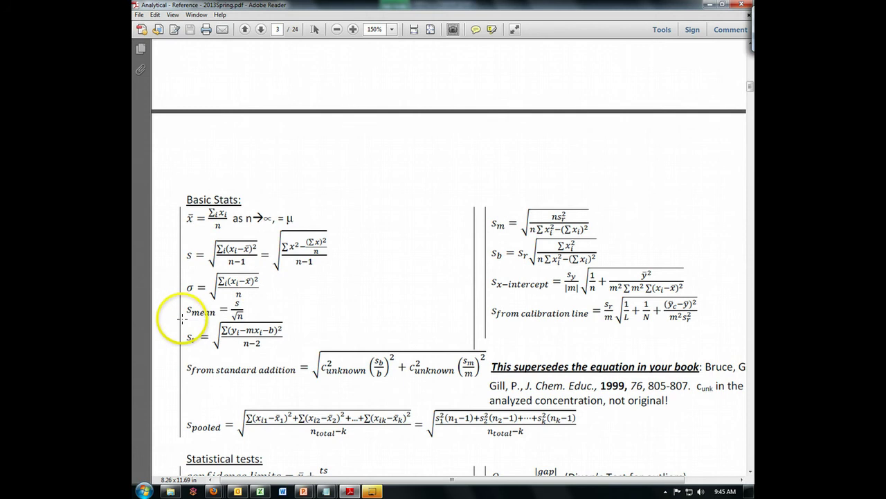
Mark the s_r equation and the n_total−k denominators of both s_pooled expressions in the Basic Stats section
{"action": "left_click_drag", "start_coordinate": [182, 331], "coordinate": [295, 349]}
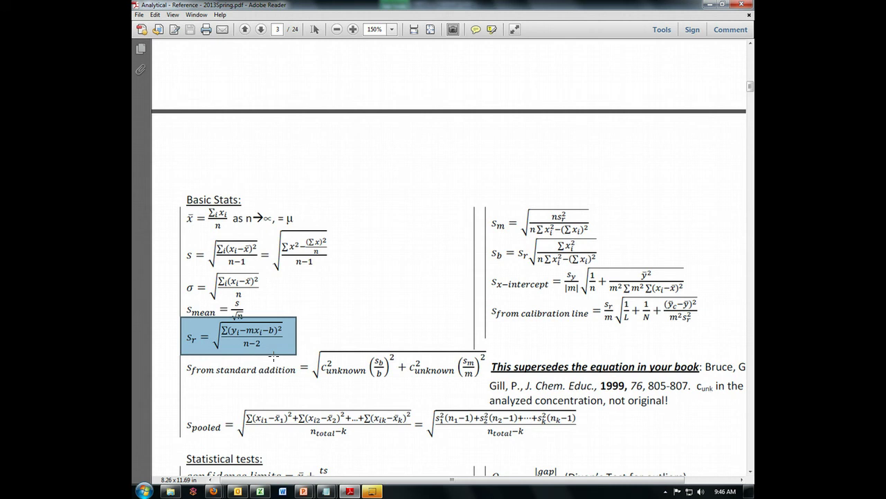
{"action": "left_click", "coordinate": [307, 441]}
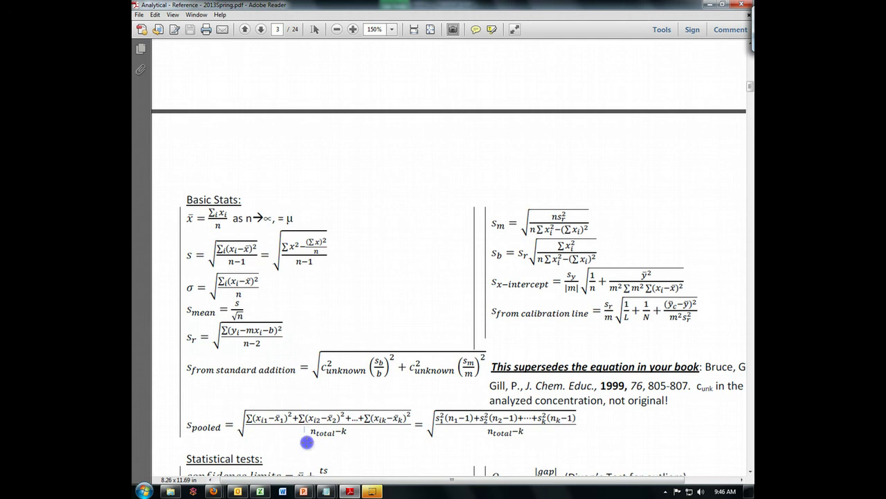
{"action": "left_click_drag", "start_coordinate": [307, 441], "coordinate": [360, 444]}
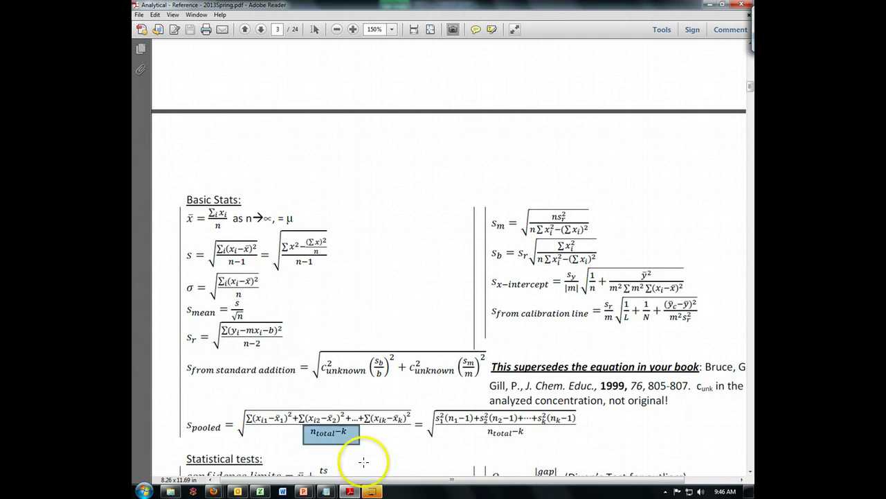
{"action": "left_click_drag", "start_coordinate": [485, 427], "coordinate": [543, 442]}
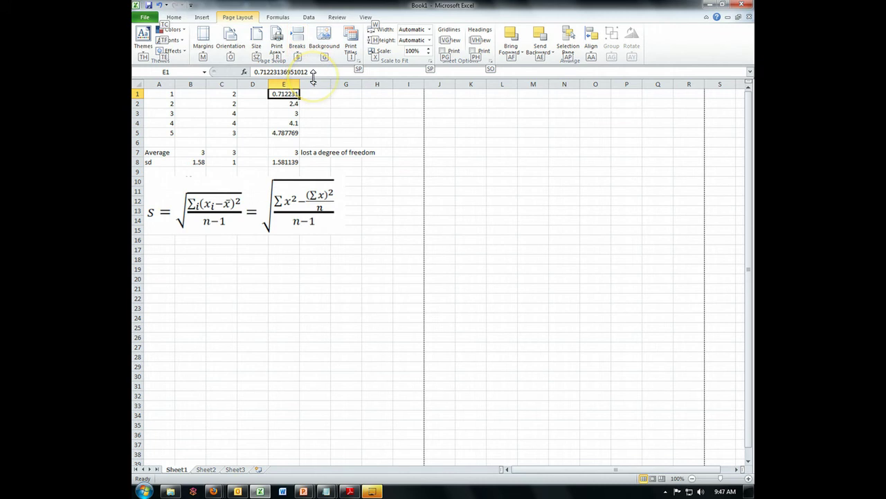
Examine the data set in E1:E5, comparing the middle entries E2:E4 with the first and last cells, E1 and E5
{"action": "left_click", "coordinate": [313, 77]}
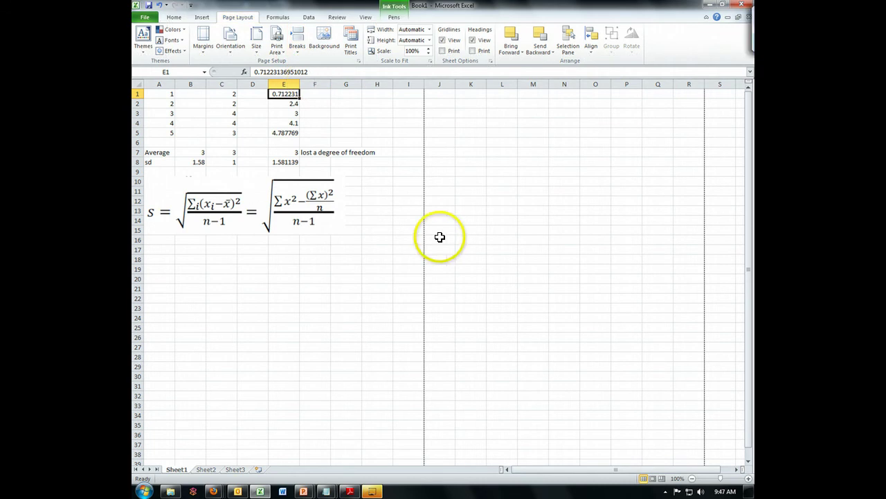
{"action": "mouse_move", "coordinate": [307, 79]}
{"action": "left_mouse_down"}
{"action": "mouse_move", "coordinate": [287, 95]}
{"action": "mouse_move", "coordinate": [281, 132]}
{"action": "mouse_move", "coordinate": [291, 113]}
{"action": "mouse_move", "coordinate": [296, 134]}
{"action": "mouse_move", "coordinate": [293, 118]}
{"action": "mouse_move", "coordinate": [263, 148]}
{"action": "mouse_move", "coordinate": [293, 144]}
{"action": "mouse_move", "coordinate": [297, 158]}
{"action": "mouse_move", "coordinate": [289, 160]}
{"action": "mouse_move", "coordinate": [302, 113]}
{"action": "mouse_move", "coordinate": [291, 107]}
{"action": "mouse_move", "coordinate": [295, 99]}
{"action": "mouse_move", "coordinate": [294, 123]}
{"action": "left_mouse_up"}
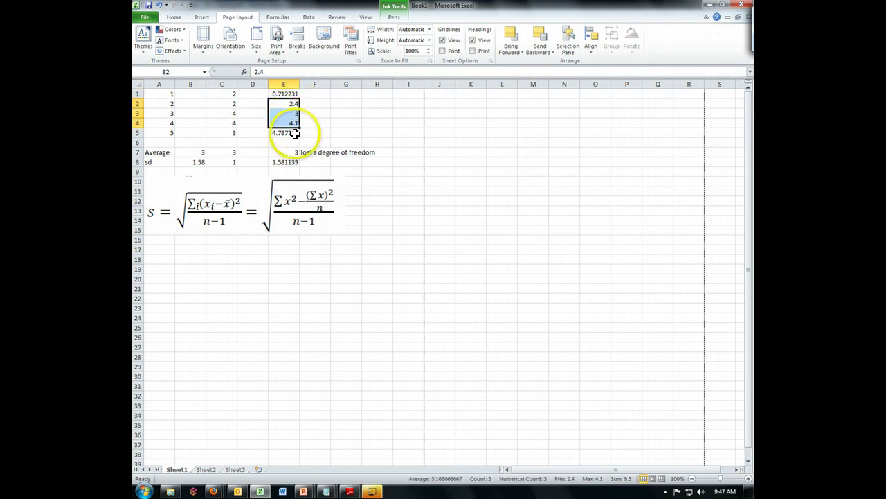
{"action": "left_click", "coordinate": [295, 133]}
{"action": "left_click", "coordinate": [296, 94]}
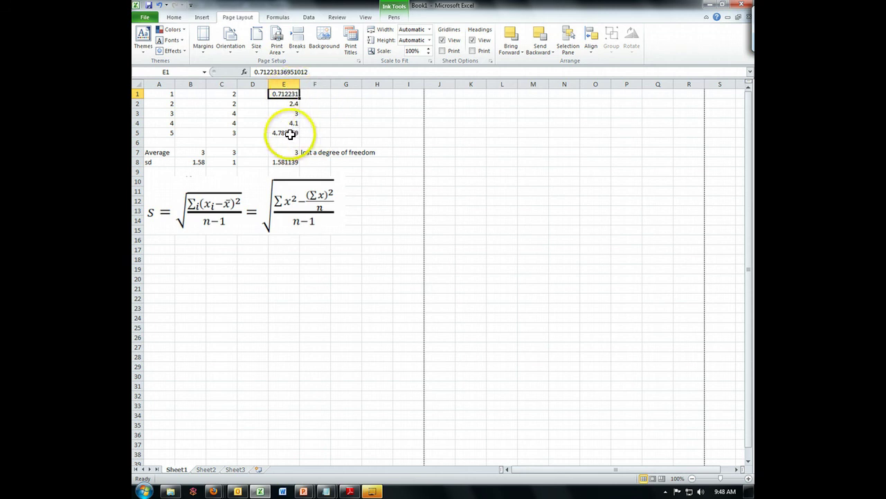
{"action": "left_click", "coordinate": [298, 123]}
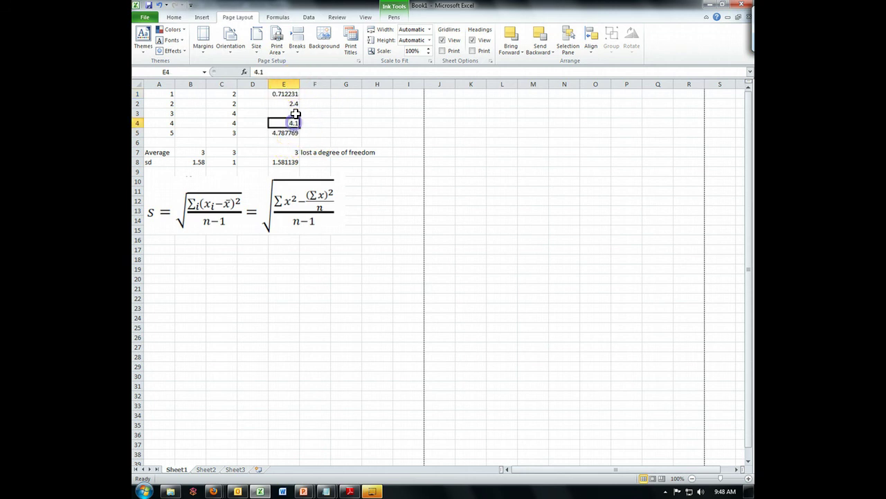
{"action": "left_click", "coordinate": [298, 112]}
{"action": "left_click", "coordinate": [301, 104]}
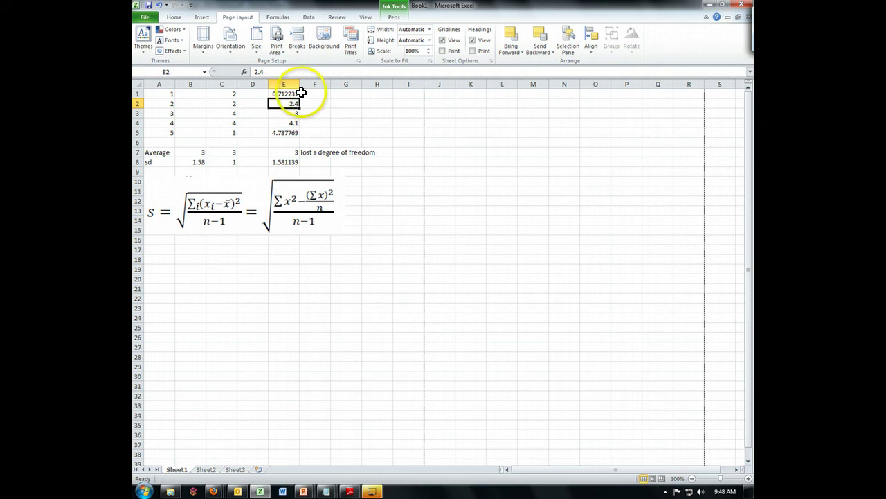
{"action": "left_click", "coordinate": [293, 94]}
{"action": "left_click", "coordinate": [292, 132]}
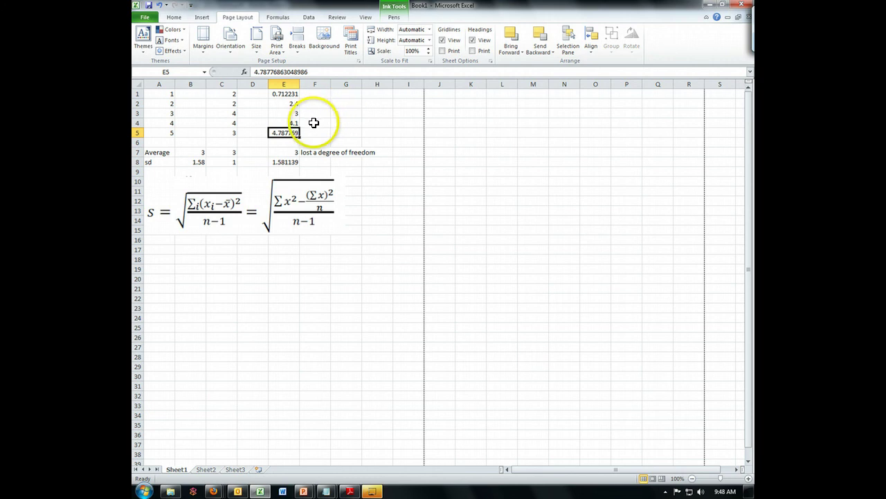
Review the Solver objective, target value, changing cells and constraint for the column E data, including E7 and E8, and close Solver without solving
{"action": "left_click", "coordinate": [311, 18]}
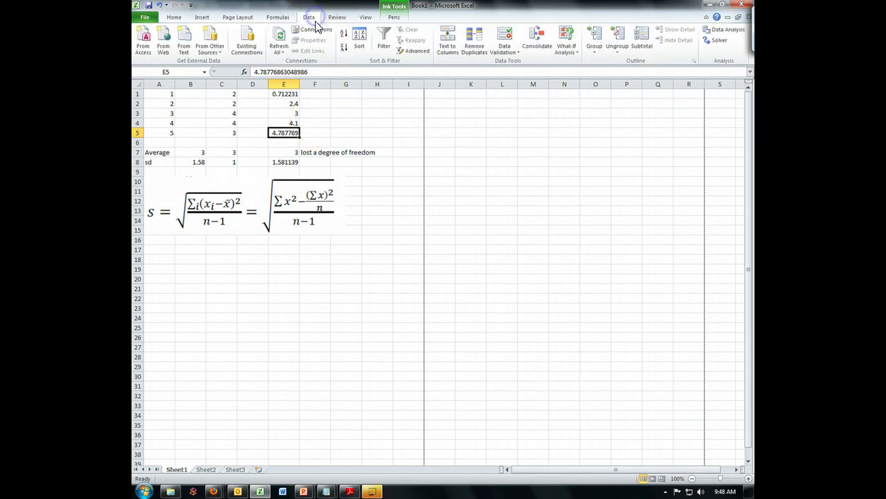
{"action": "left_click", "coordinate": [721, 43]}
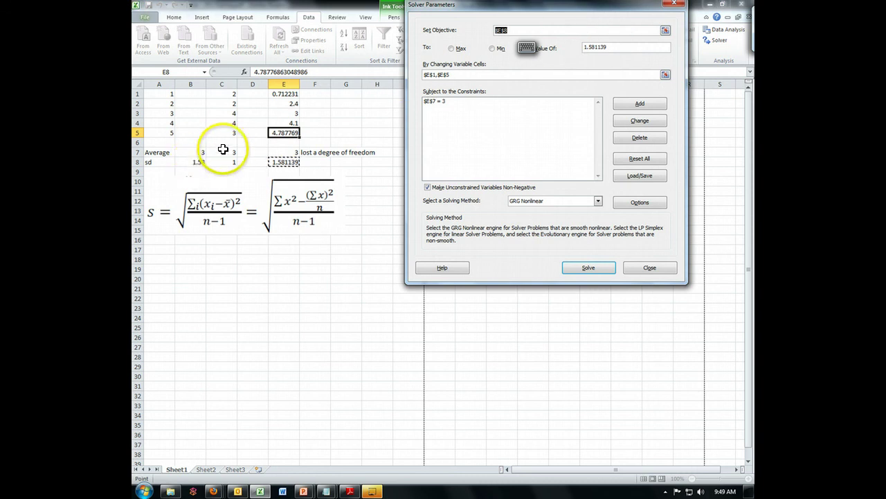
{"action": "left_click", "coordinate": [610, 47]}
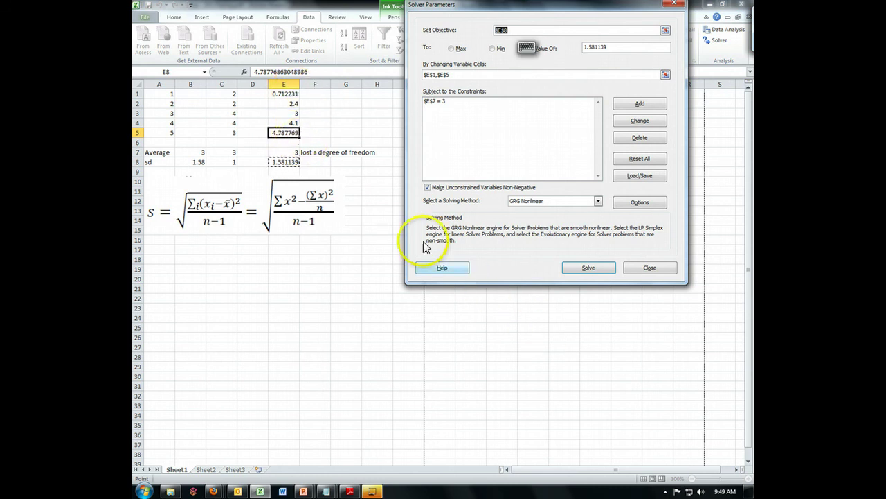
{"action": "left_click", "coordinate": [294, 152]}
{"action": "left_click", "coordinate": [291, 162]}
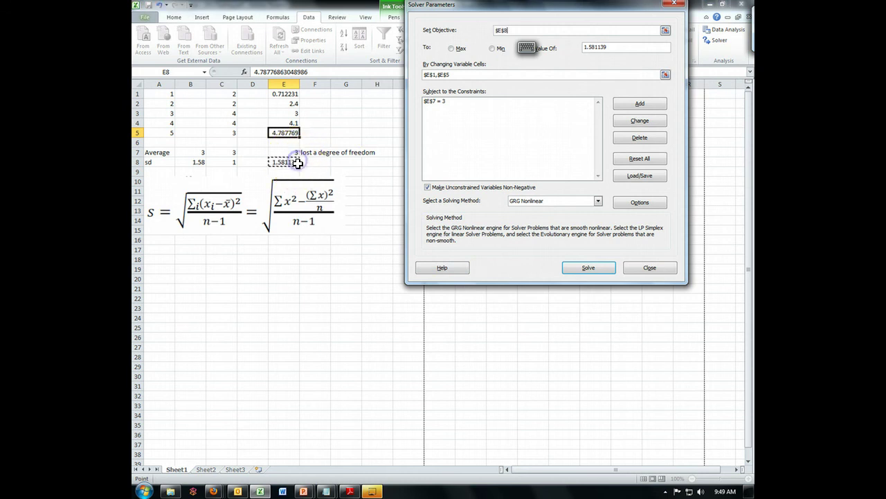
{"action": "left_click", "coordinate": [649, 268]}
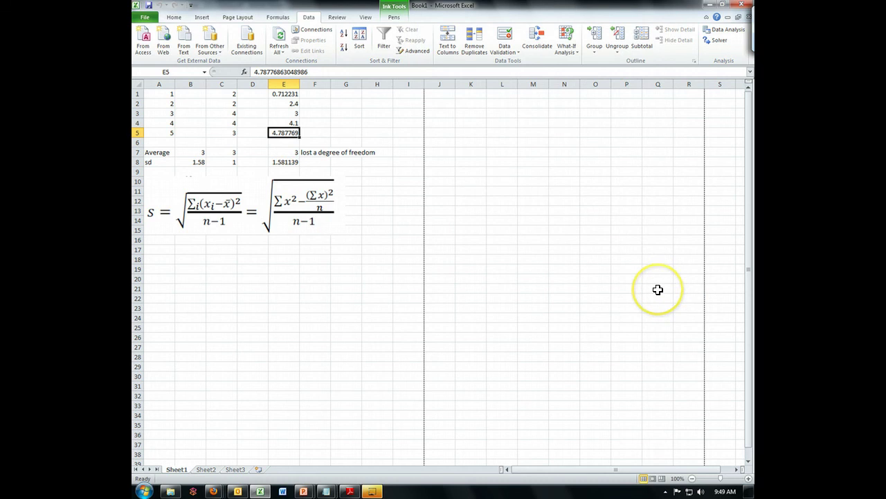